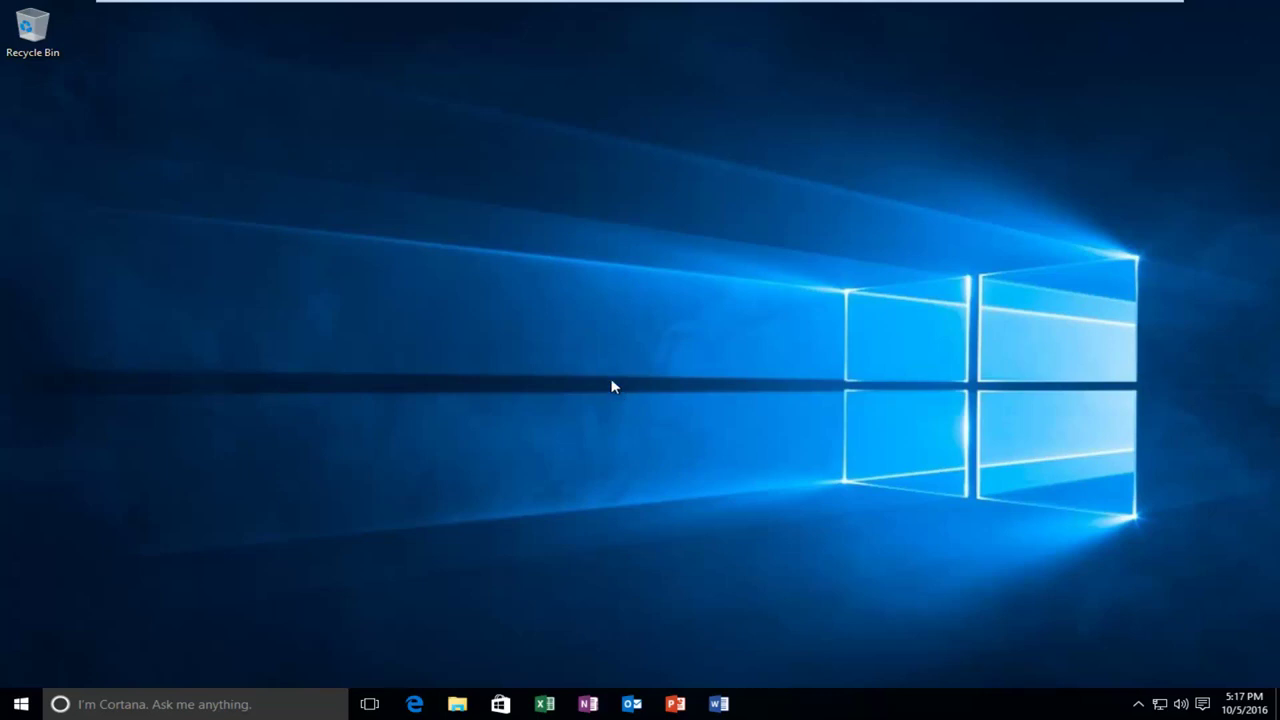
Step: Search the Start menu for 'control panel' and launch Control Panel
{"action": "left_click", "coordinate": [21, 704]}
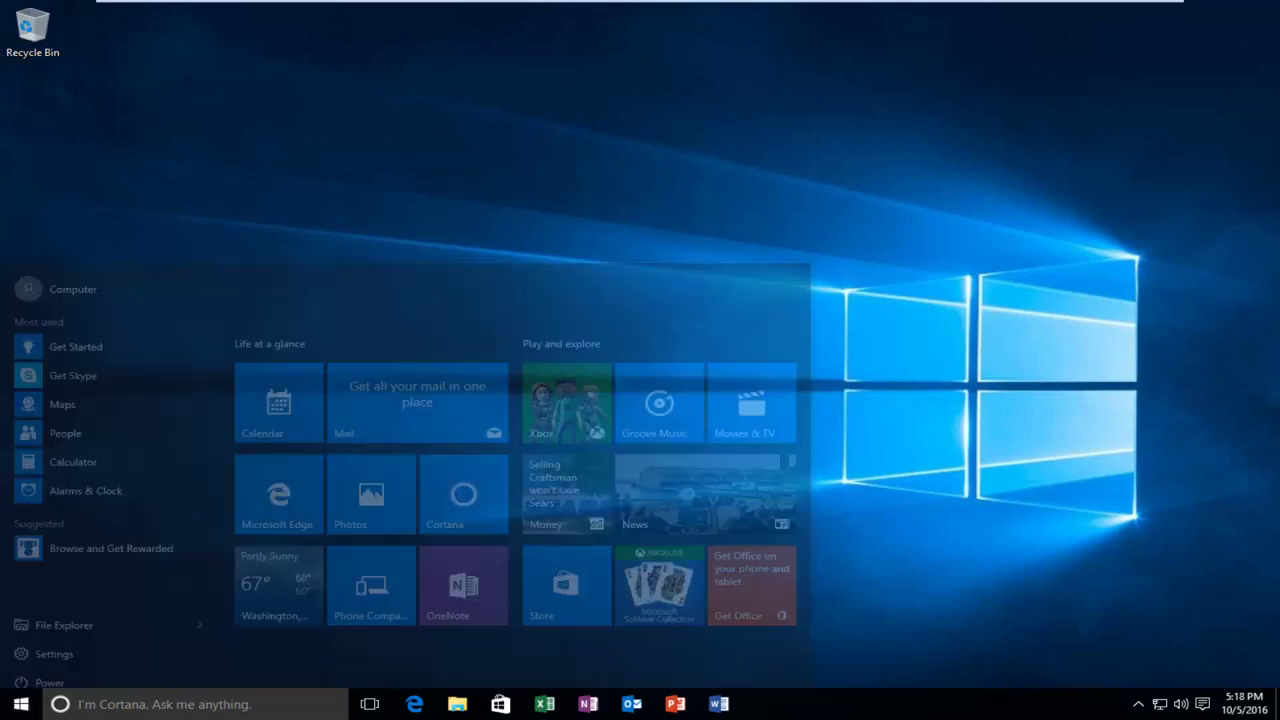
{"action": "type", "text": "c"}
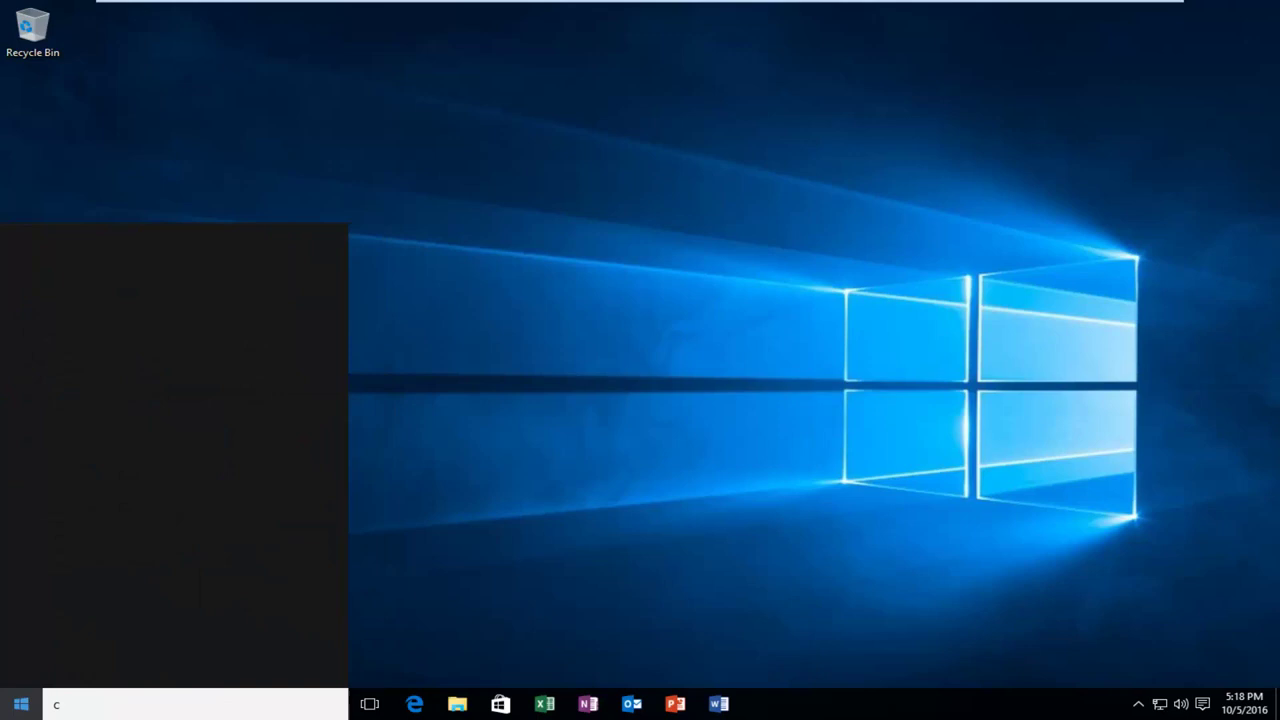
{"action": "type", "text": "ontrol panel"}
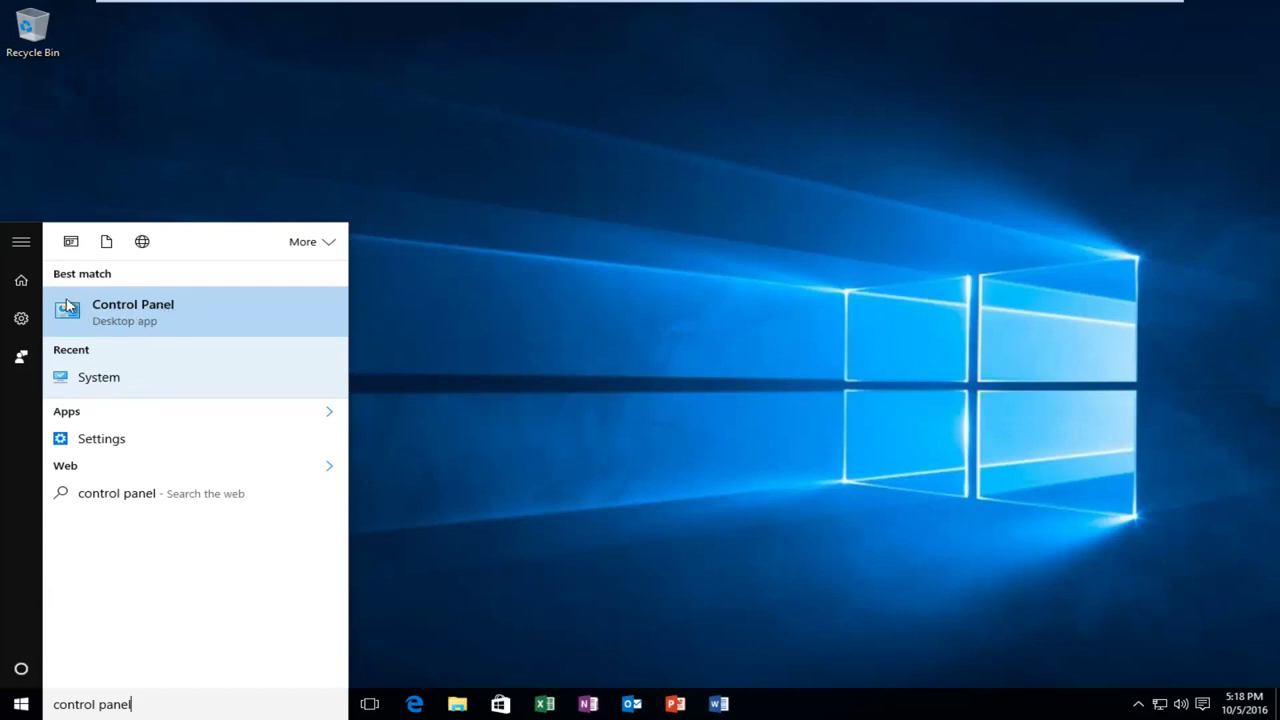
{"action": "left_click", "coordinate": [157, 310]}
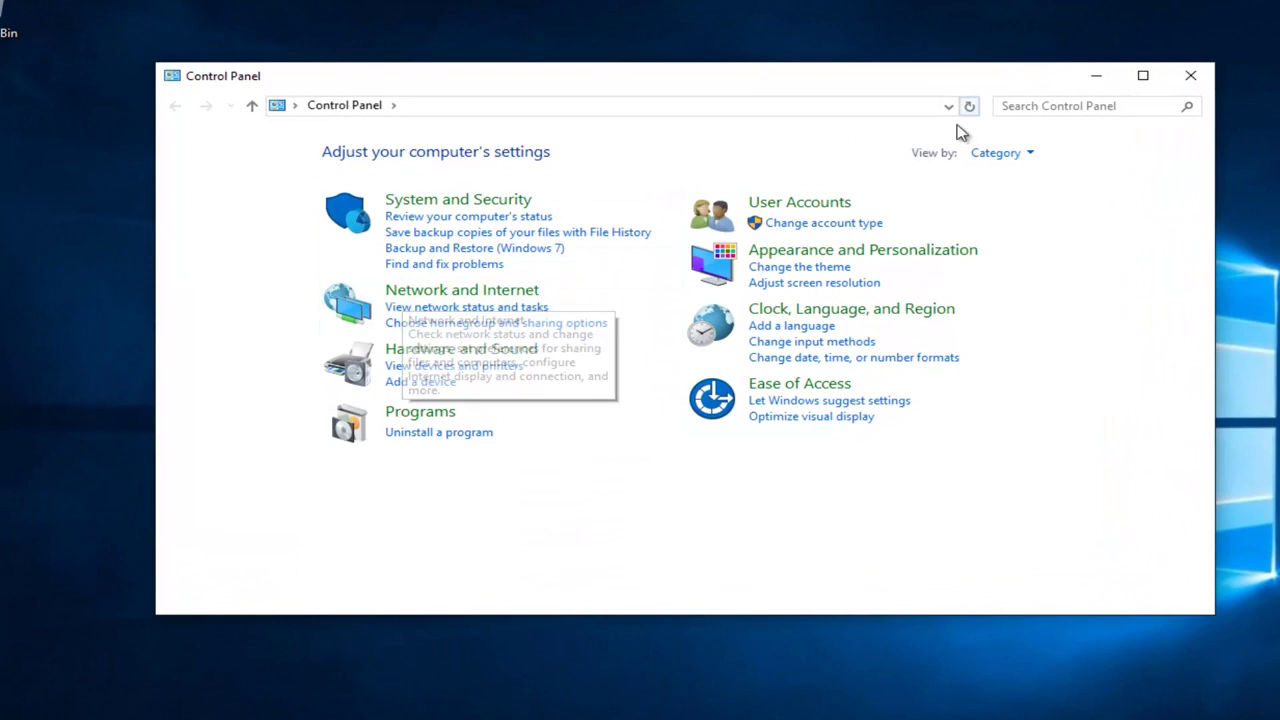
Step: Go to Network and Internet, then open Network and Sharing Center
{"action": "left_click", "coordinate": [1015, 155]}
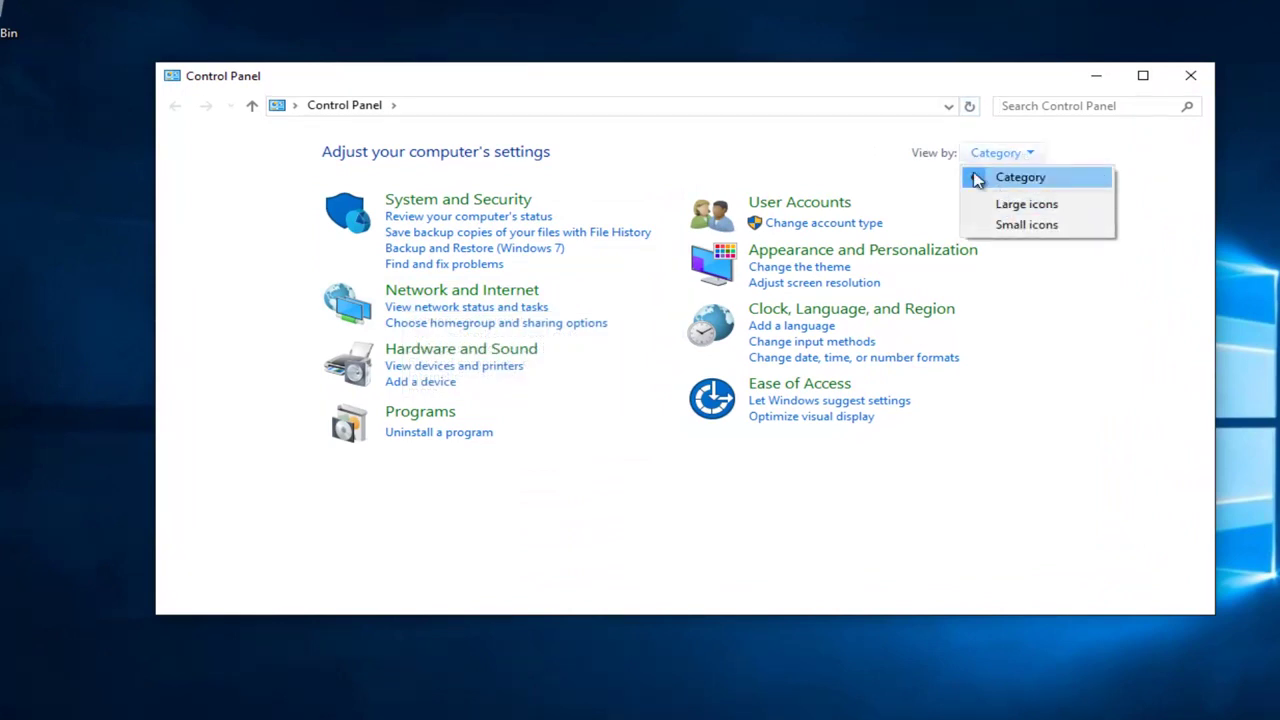
{"action": "left_click", "coordinate": [815, 138]}
{"action": "left_click", "coordinate": [467, 292]}
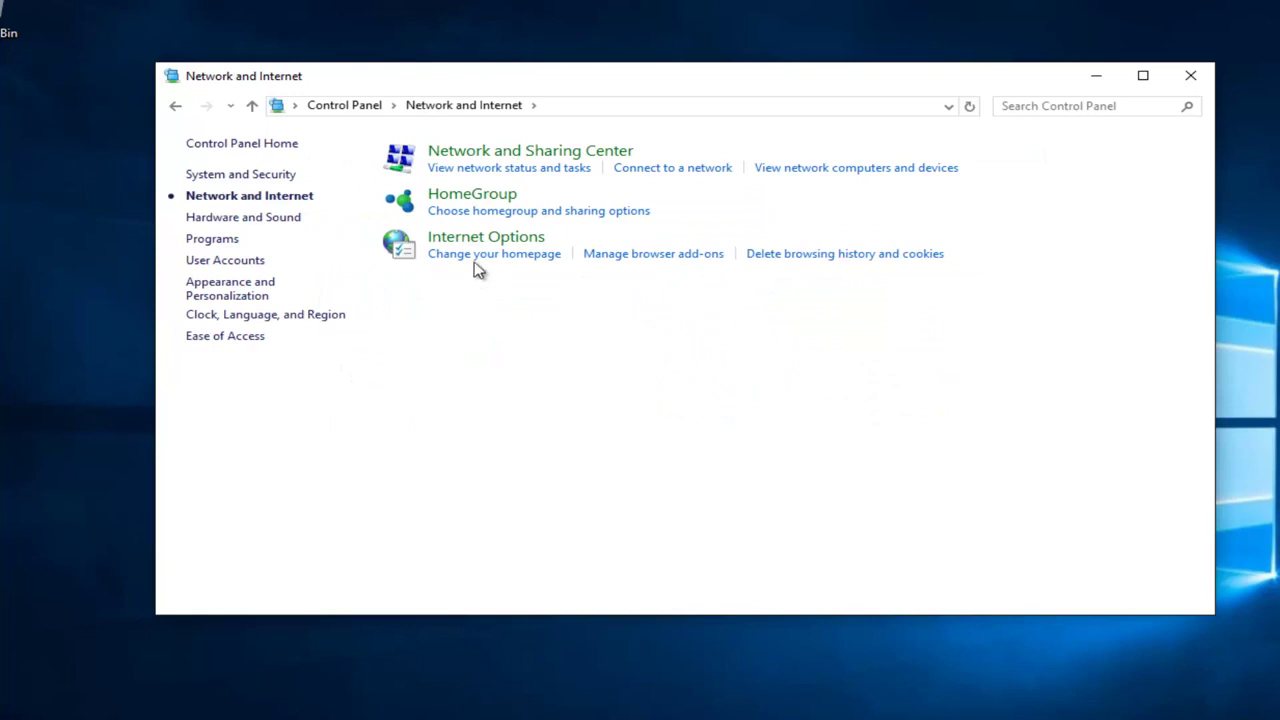
{"action": "left_click", "coordinate": [550, 157]}
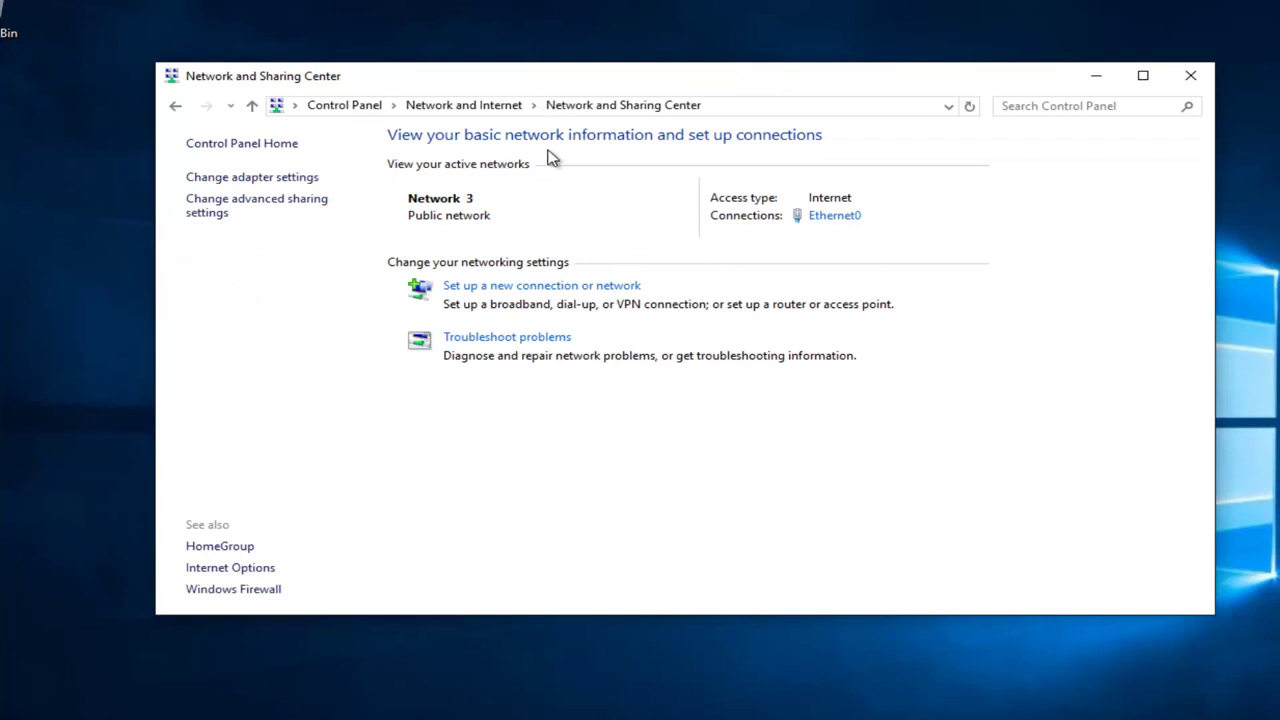
Step: Open Ethernet0 status, its Properties, and the Internet Protocol Version 4 (TCP/IPv4) properties dialog
{"action": "left_click", "coordinate": [831, 221]}
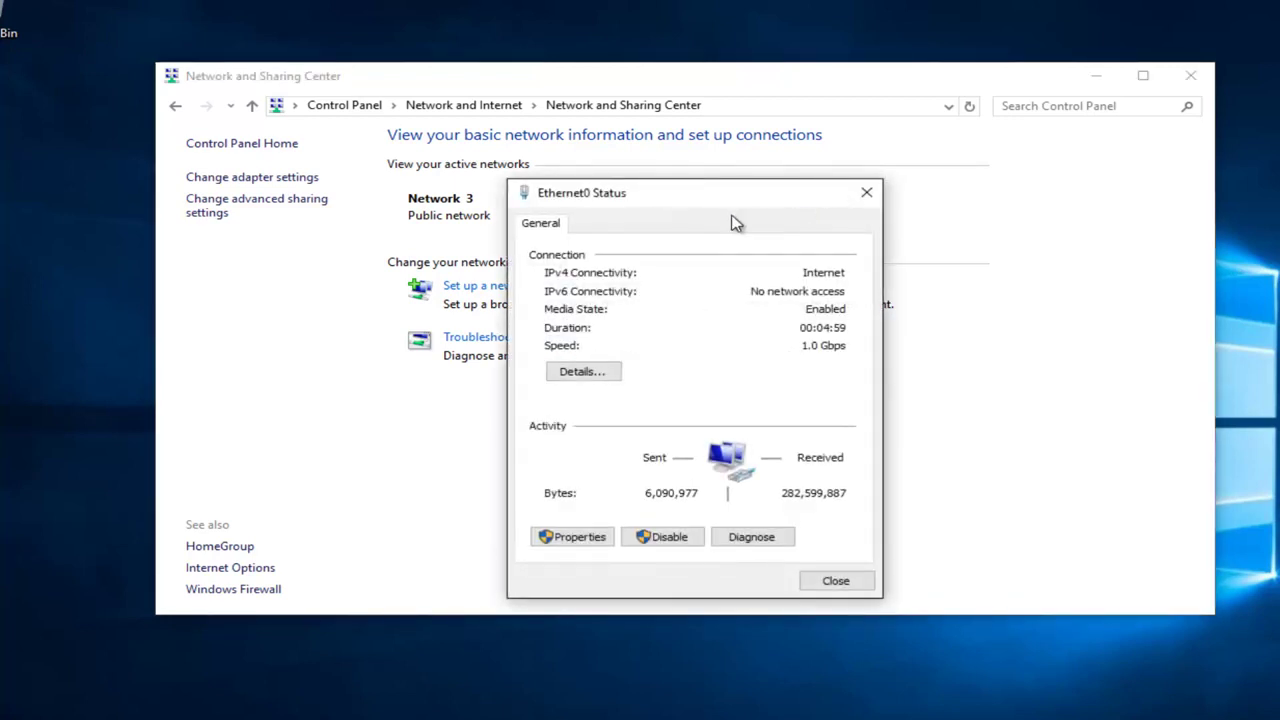
{"action": "left_click_drag", "start_coordinate": [718, 205], "coordinate": [720, 194]}
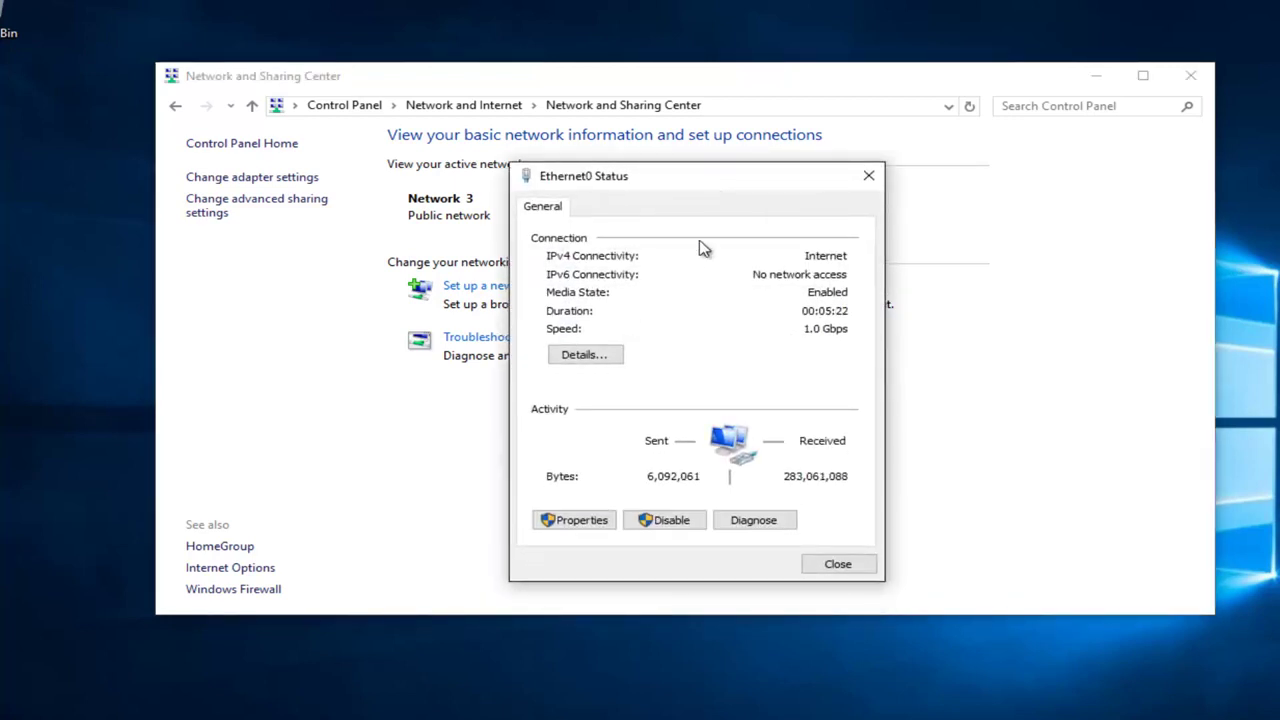
{"action": "left_click", "coordinate": [589, 526]}
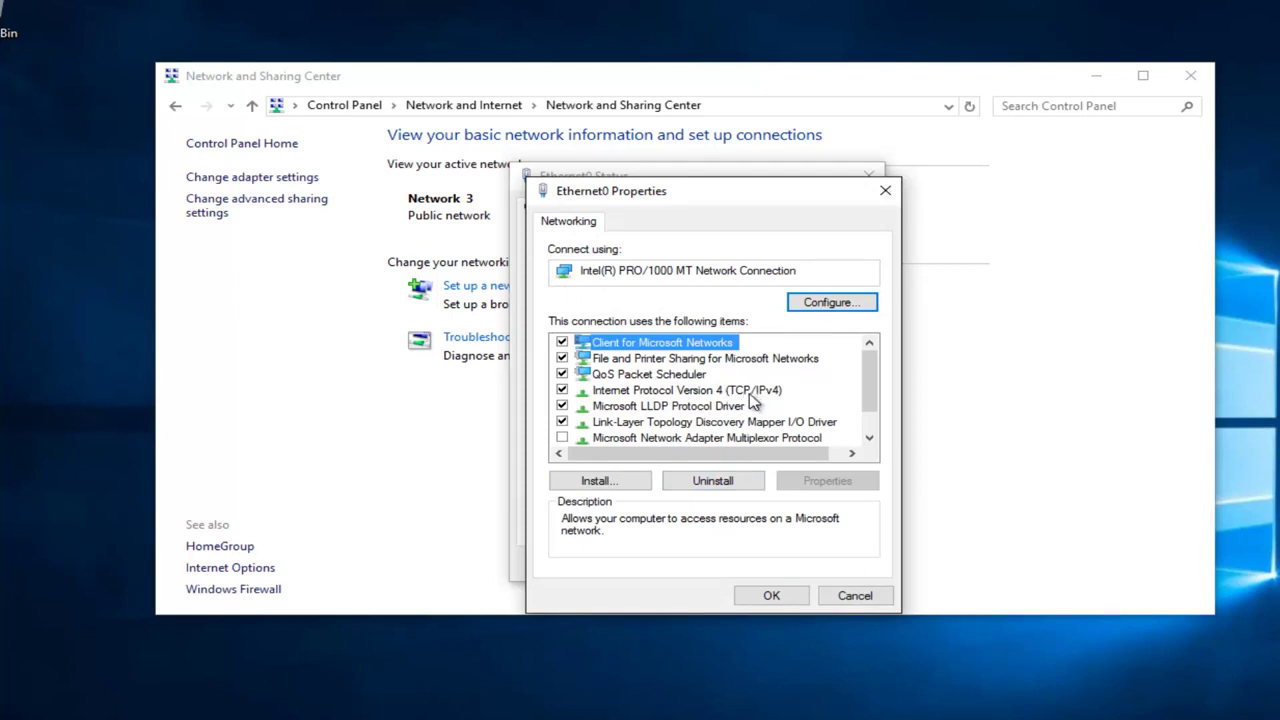
{"action": "left_click", "coordinate": [687, 398]}
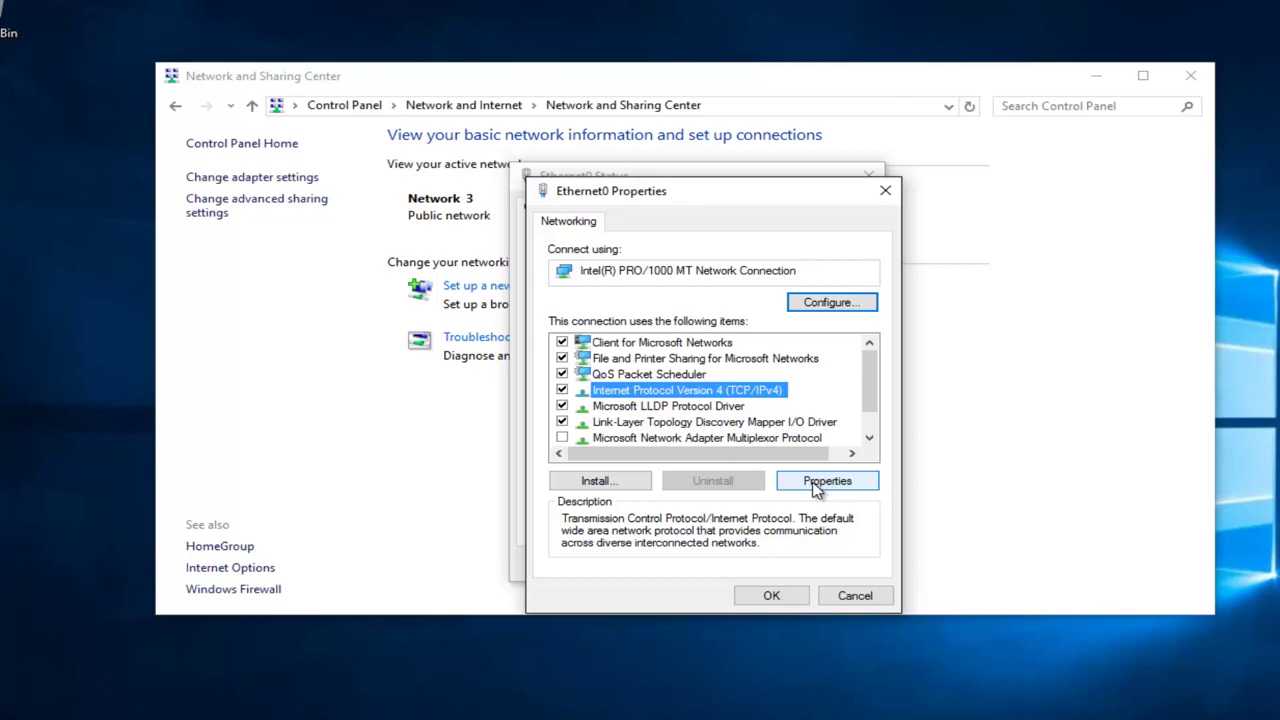
{"action": "left_click", "coordinate": [815, 484]}
{"action": "left_click_drag", "start_coordinate": [755, 260], "coordinate": [724, 192]}
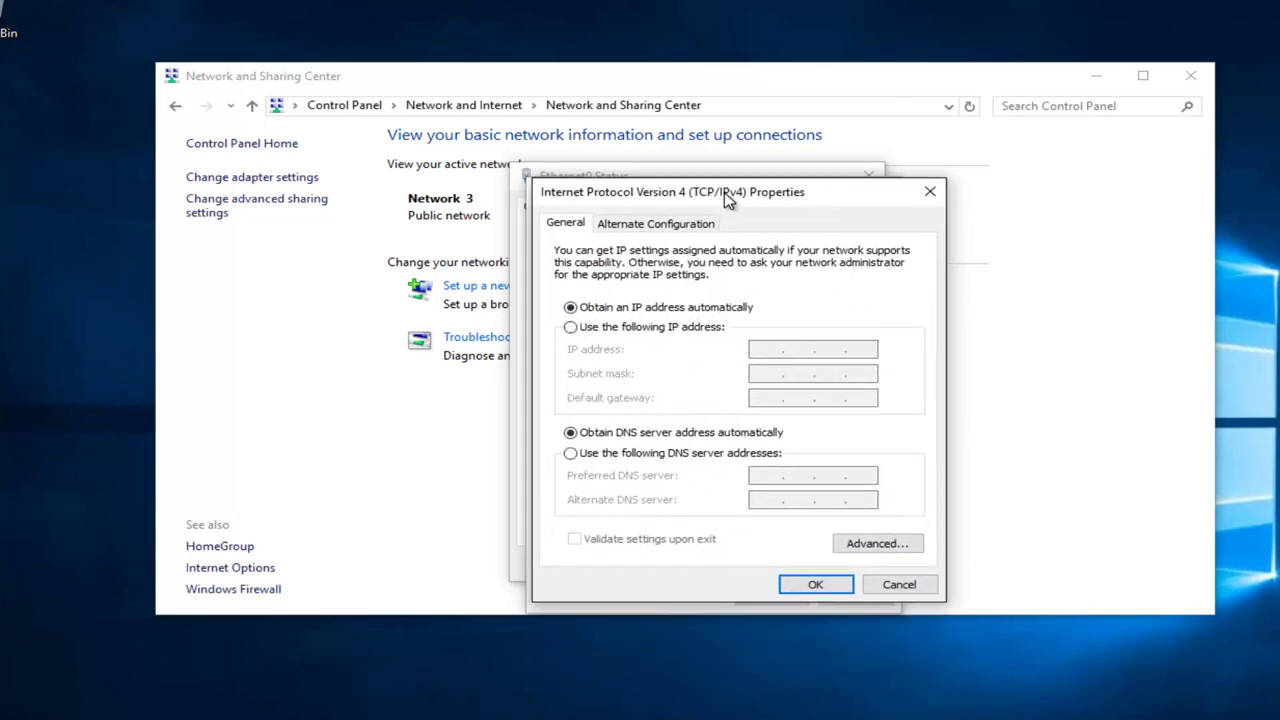
Step: Set manual DNS servers to 8.8.8.8 preferred and 8.8.4.4 alternate, and confirm
{"action": "left_click", "coordinate": [572, 454]}
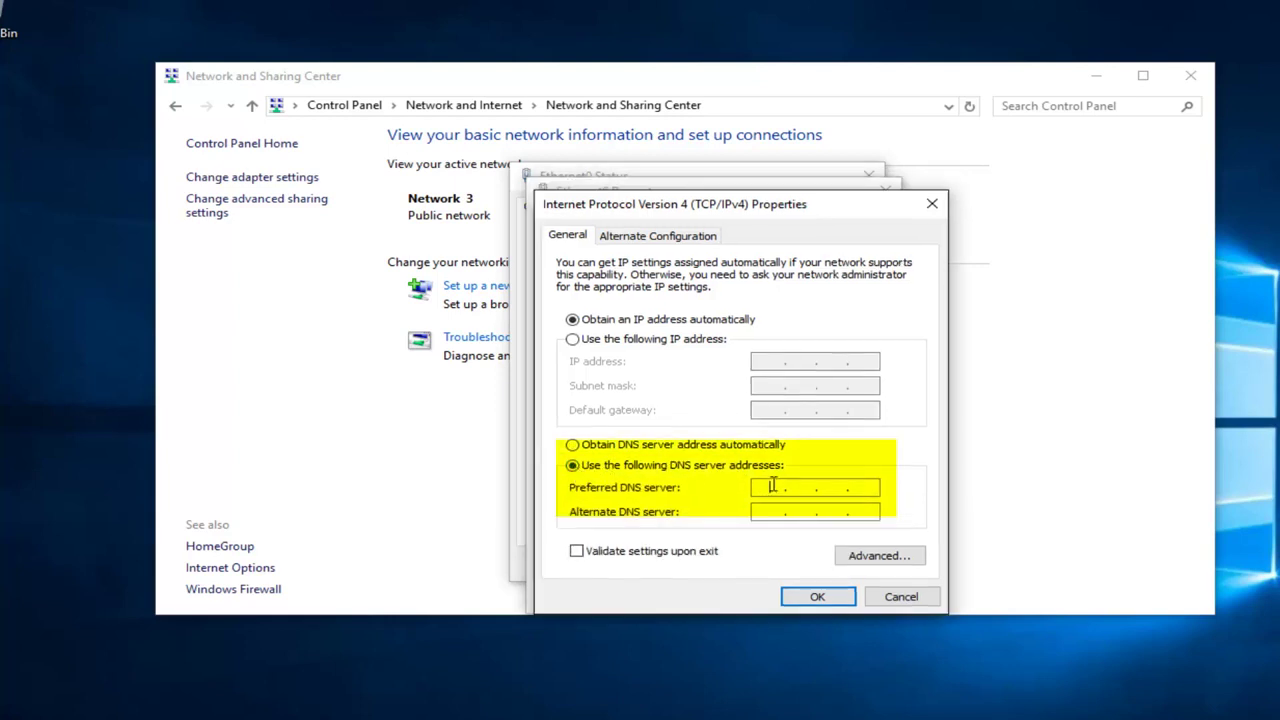
{"action": "left_click", "coordinate": [768, 487]}
{"action": "type", "text": "8 . 8 . 8 . 8"}
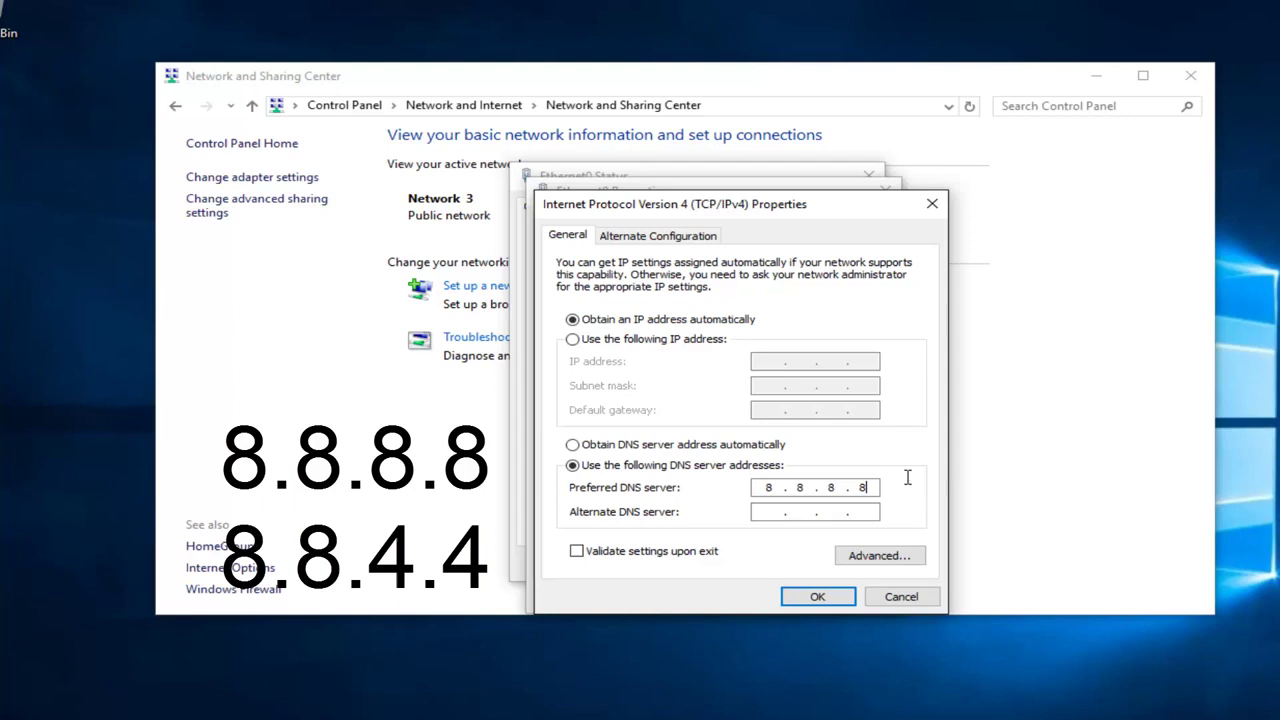
{"action": "left_click", "coordinate": [768, 514]}
{"action": "type", "text": "8.8.4.4"}
{"action": "left_click", "coordinate": [789, 603]}
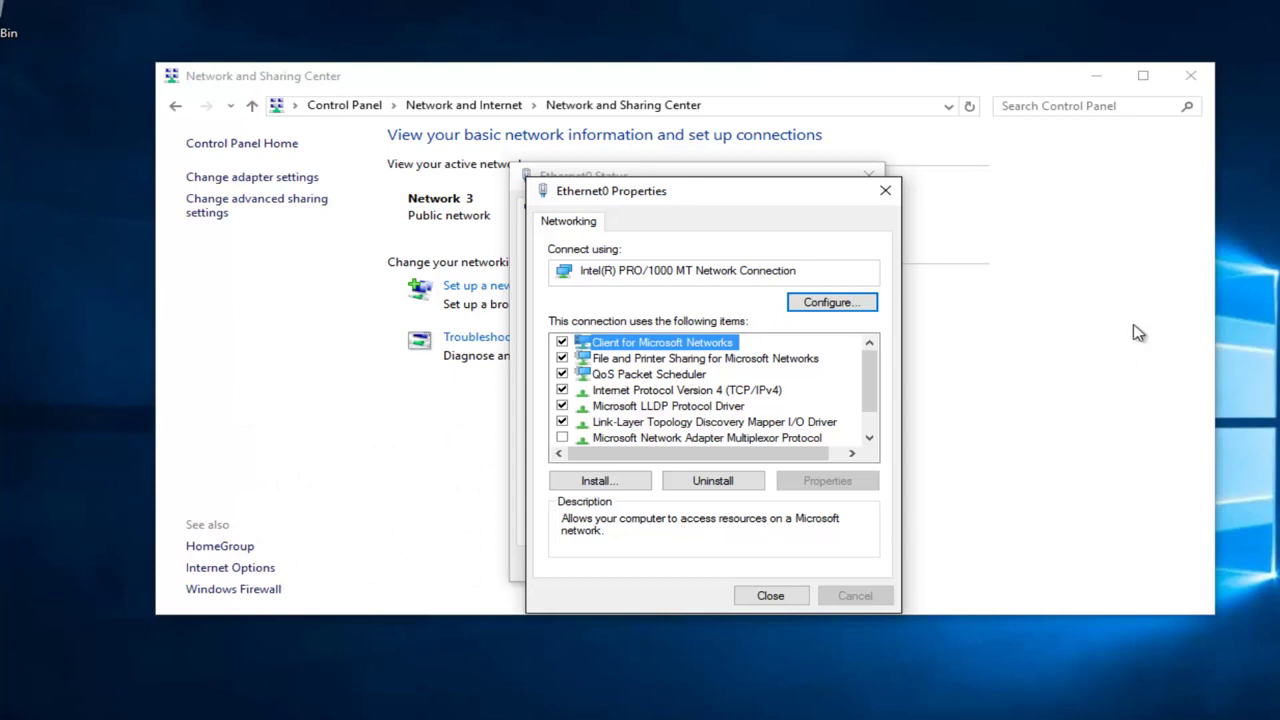
Step: Close the Ethernet0 Properties, Ethernet0 Status and Network and Sharing Center windows
{"action": "left_click", "coordinate": [886, 191]}
{"action": "left_click", "coordinate": [872, 174]}
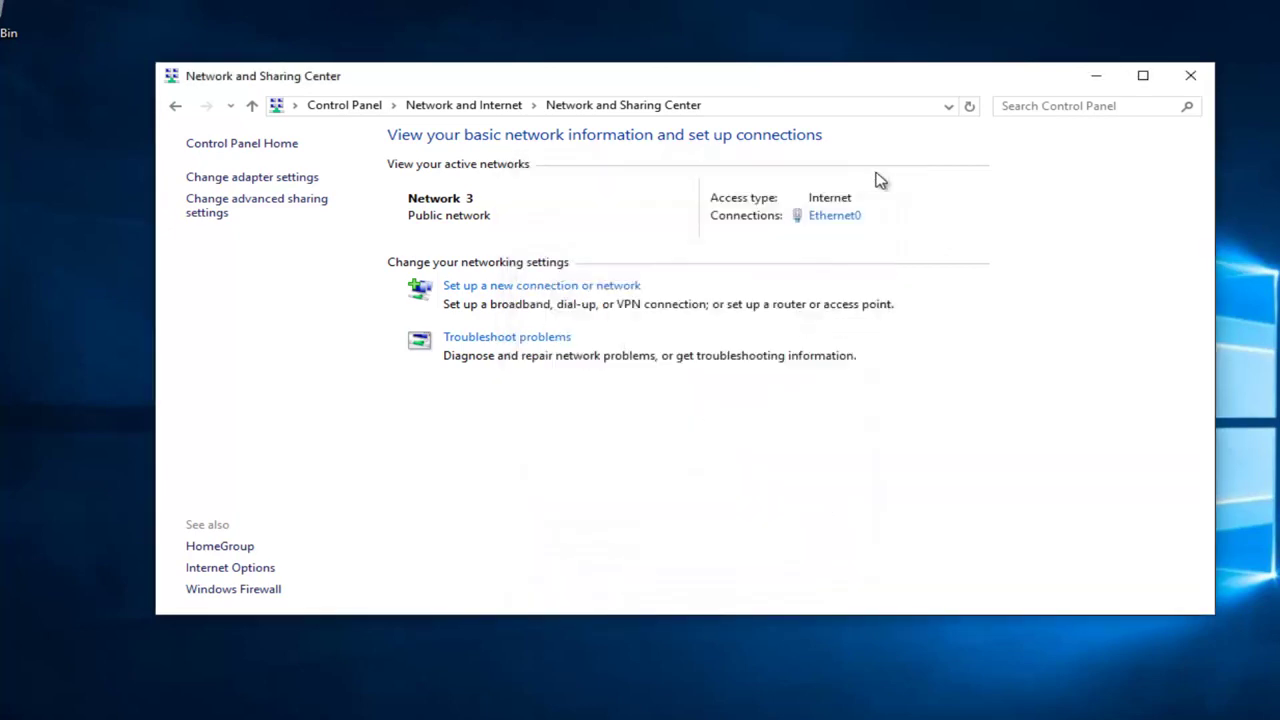
{"action": "left_click", "coordinate": [1191, 76]}
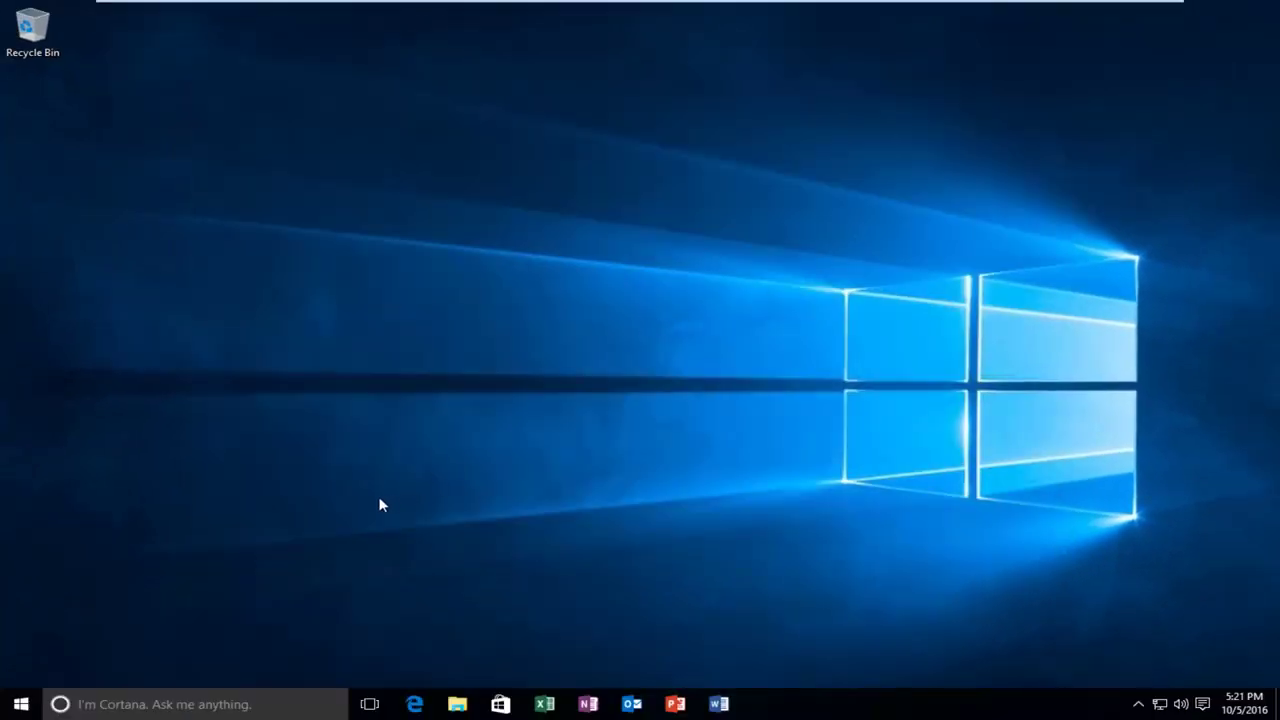
Step: Launch Command Prompt (Admin) from the Start right-click menu and allow it to run elevated
{"action": "right_click", "coordinate": [21, 705]}
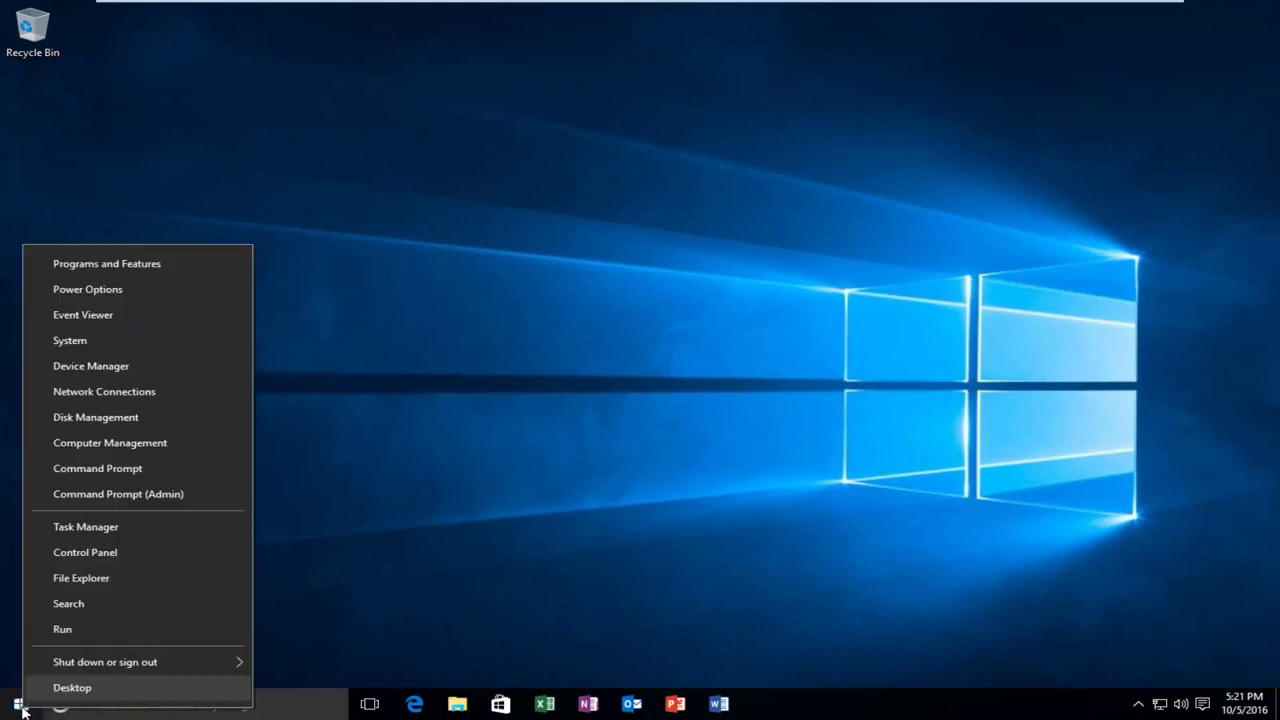
{"action": "left_click", "coordinate": [135, 495]}
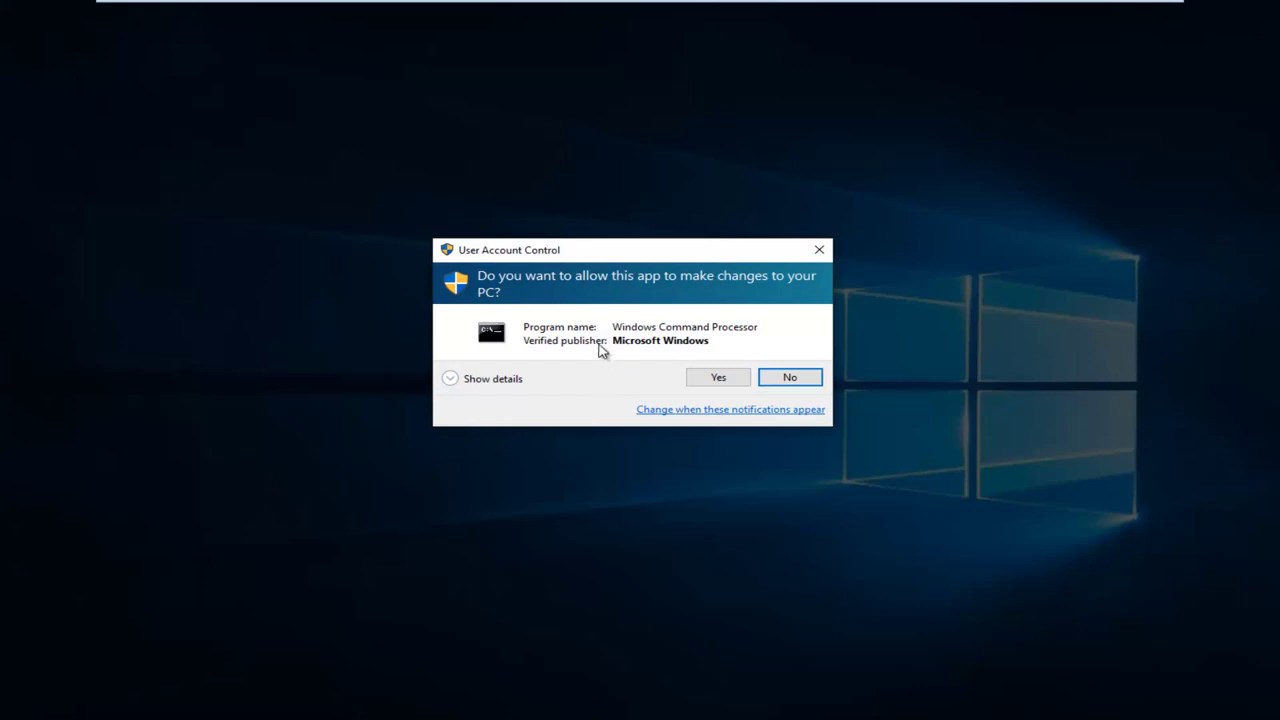
{"action": "left_click", "coordinate": [723, 378]}
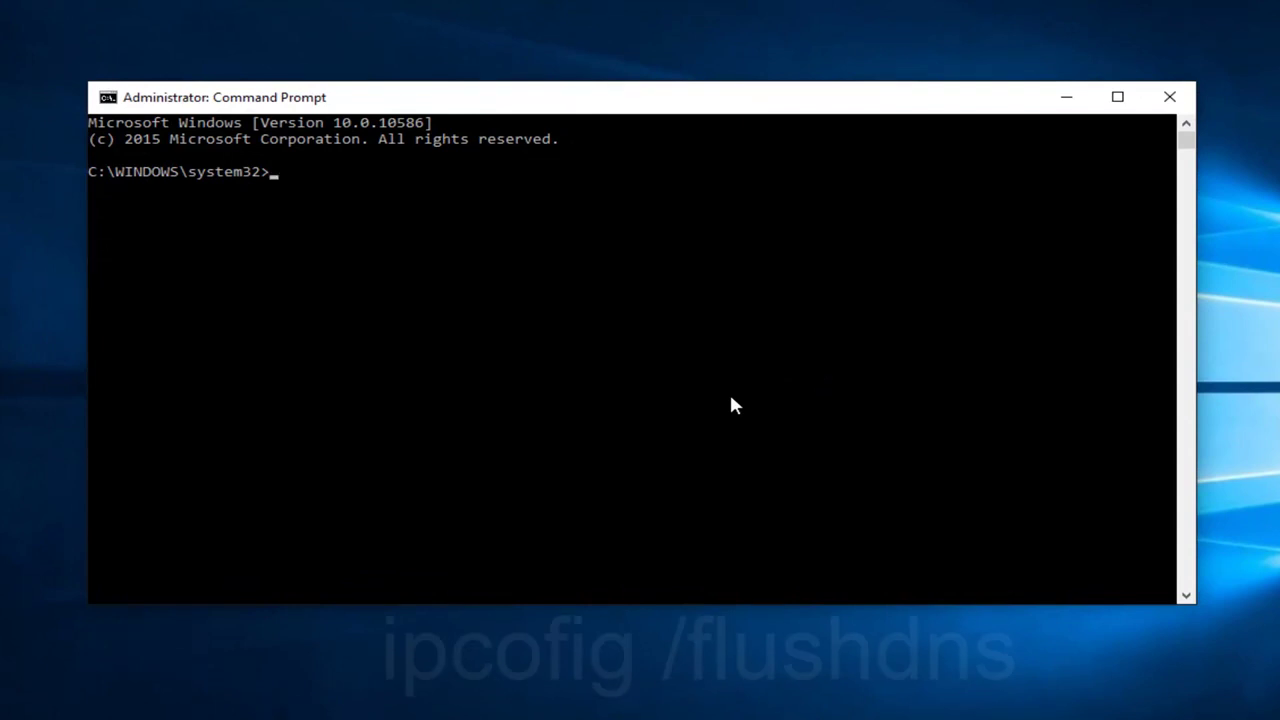
Step: Flush the DNS resolver cache with ipconfig /flushdns, then type ipconfig /renew
{"action": "type", "text": "ipconfig"}
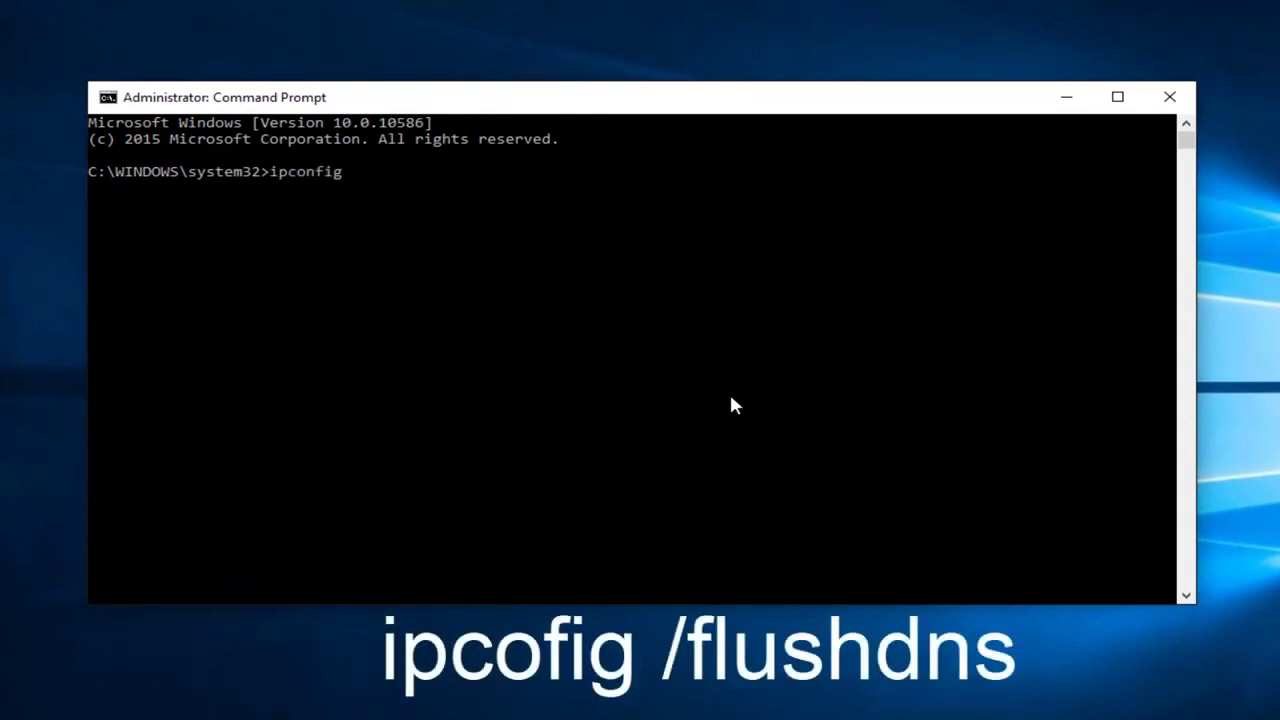
{"action": "type", "text": " /flushdns"}
{"action": "key", "text": "Return"}
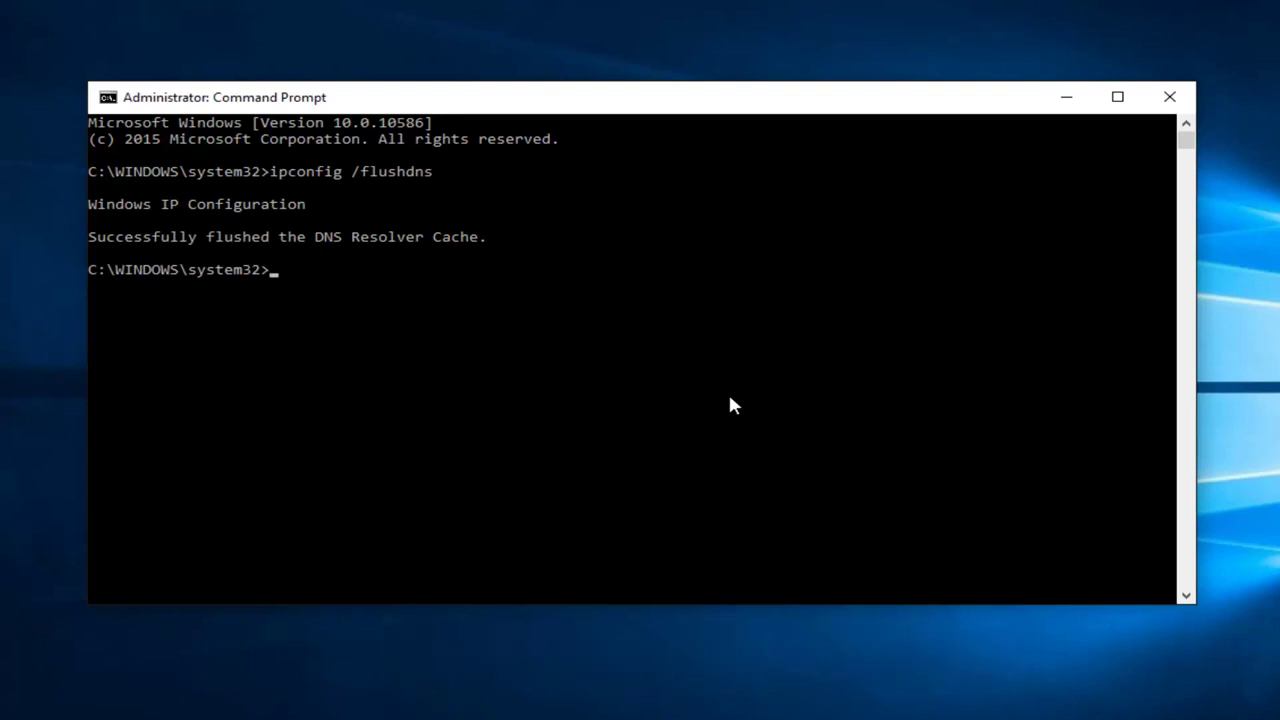
{"action": "type", "text": "ipconfig"}
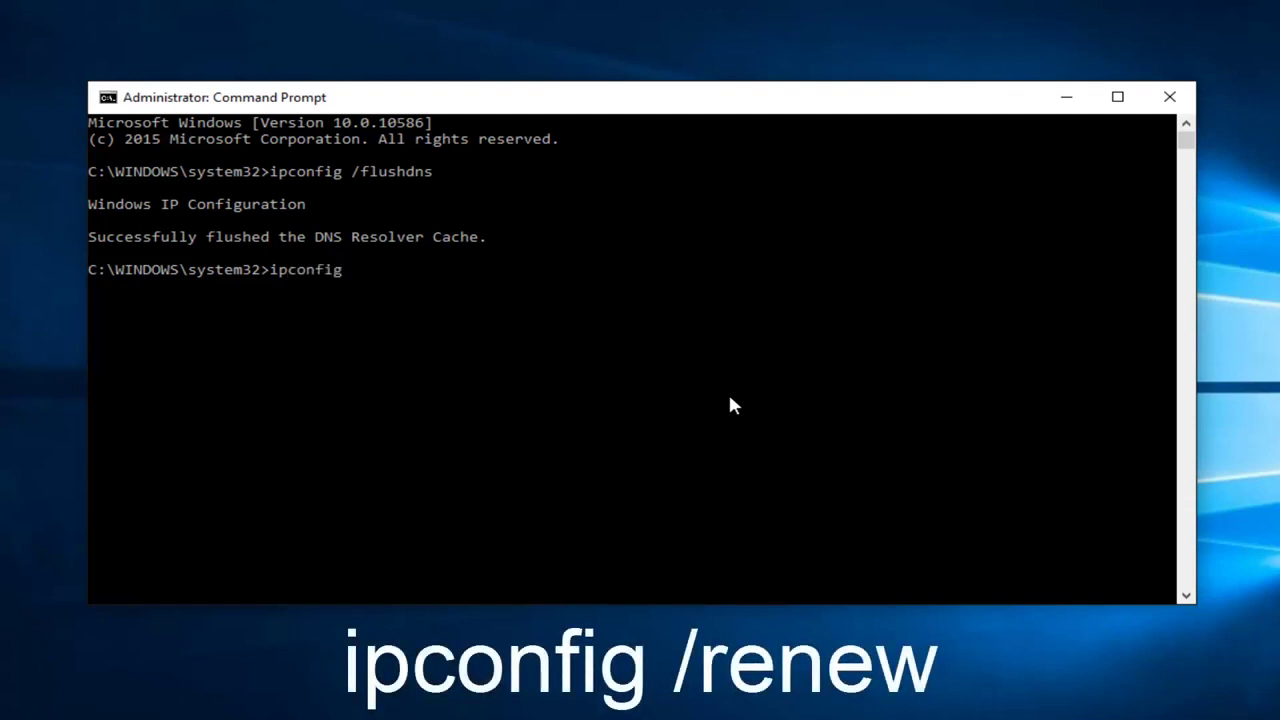
{"action": "type", "text": " /renew"}
Step: Run ipconfig /renew and scroll through the renewed Ethernet0 and tunnel adapter details
{"action": "key", "text": "Return"}
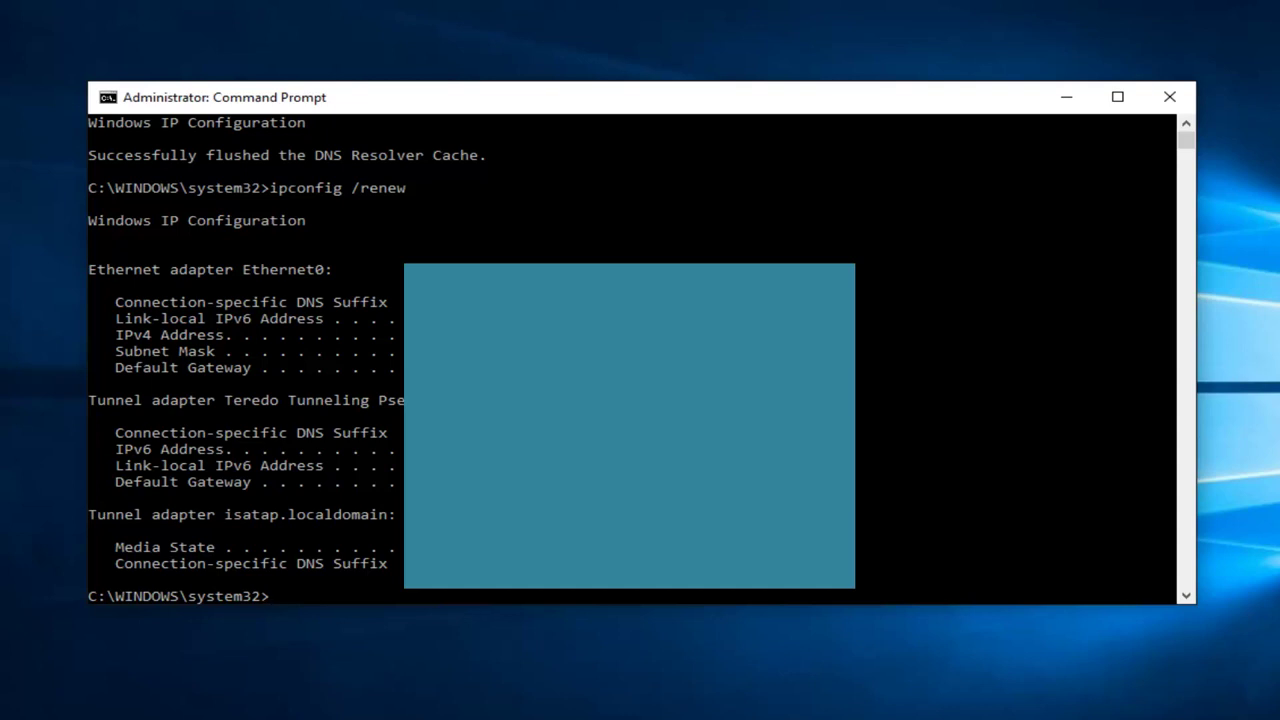
{"action": "scroll", "coordinate": [365, 455], "scroll_direction": "down", "scroll_amount": 5}
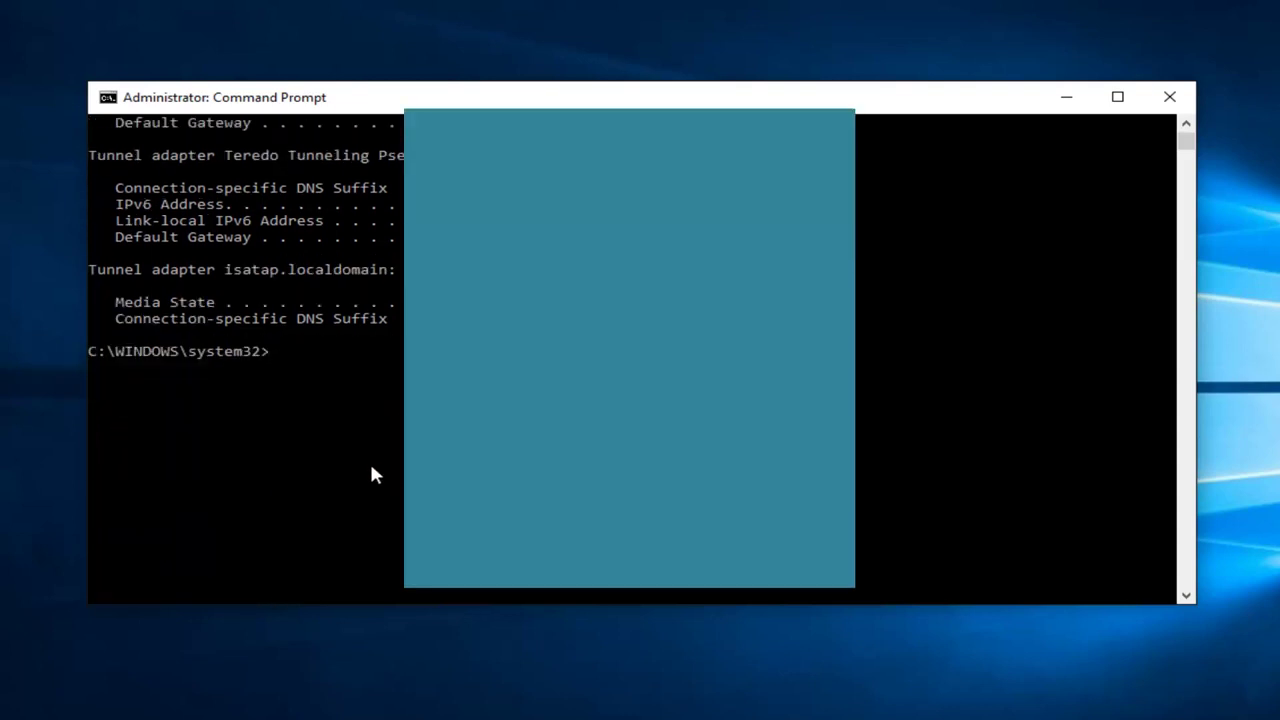
Step: Close the Command Prompt window
{"action": "left_click", "coordinate": [1169, 96]}
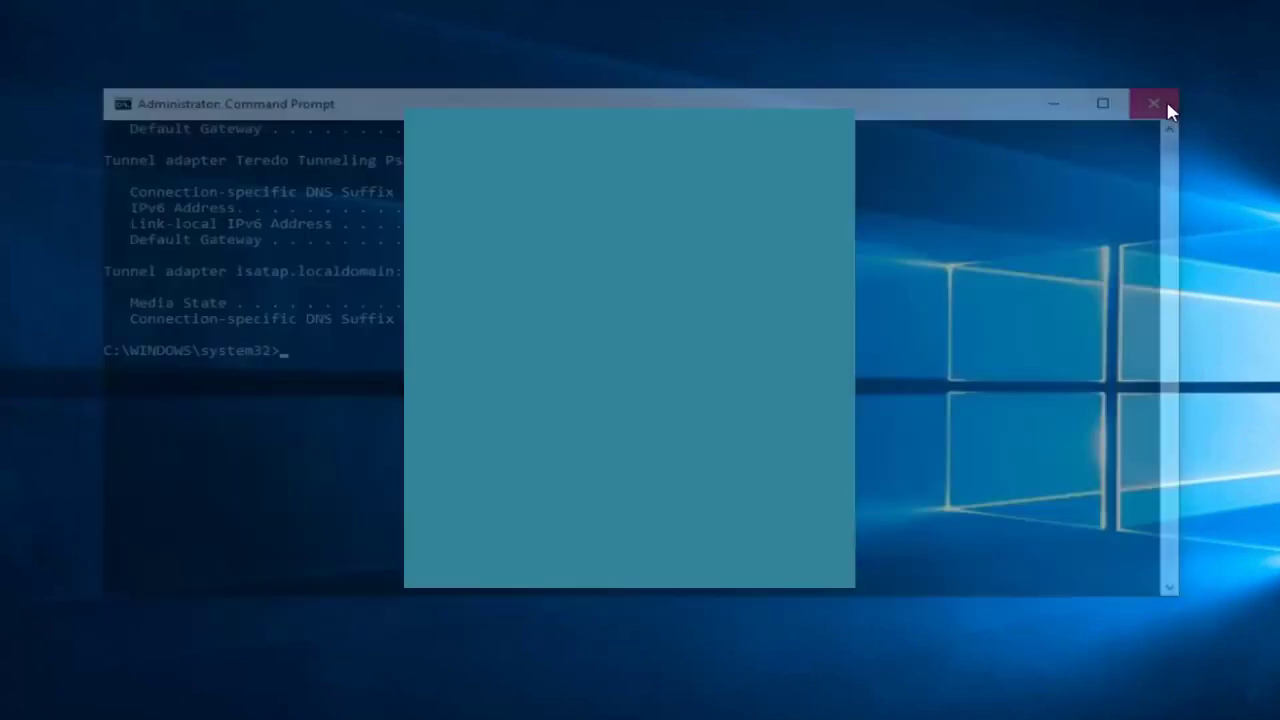